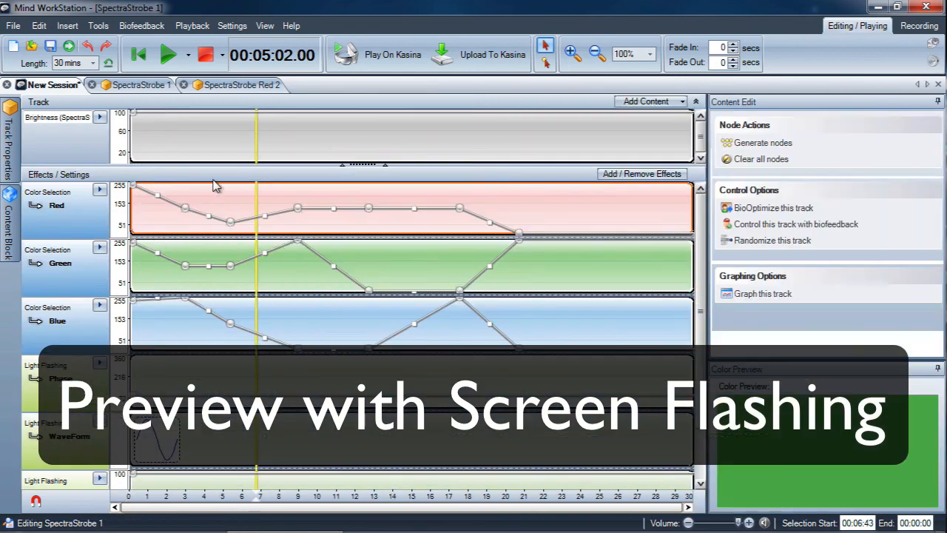
Step: Return to the New Session overview and look through the Mind Machines content types available for insertion
{"action": "left_click", "coordinate": [34, 86]}
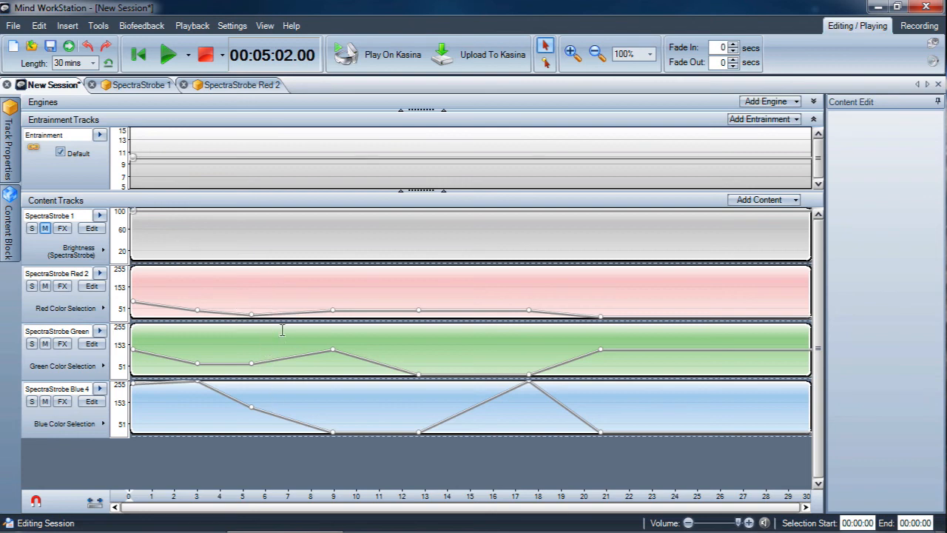
{"action": "left_click", "coordinate": [67, 26]}
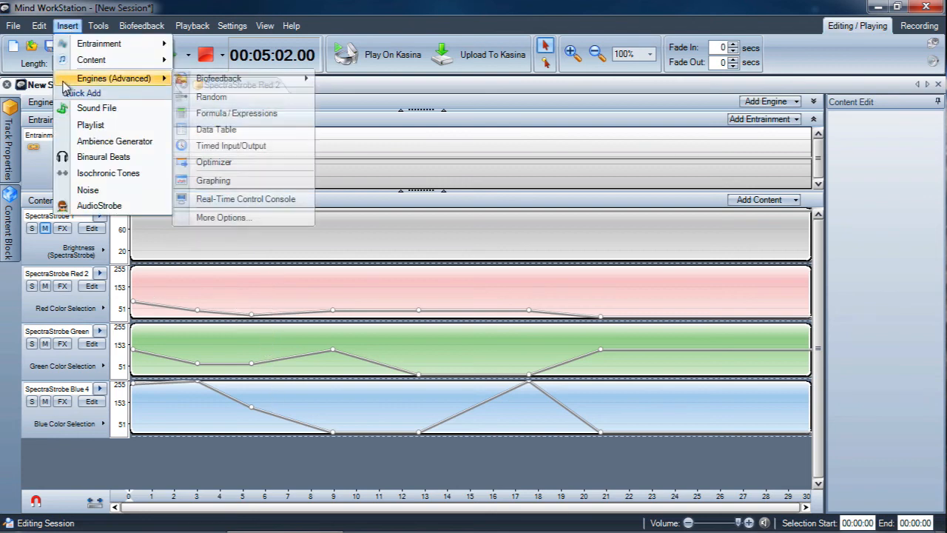
{"action": "mouse_move", "coordinate": [145, 65]}
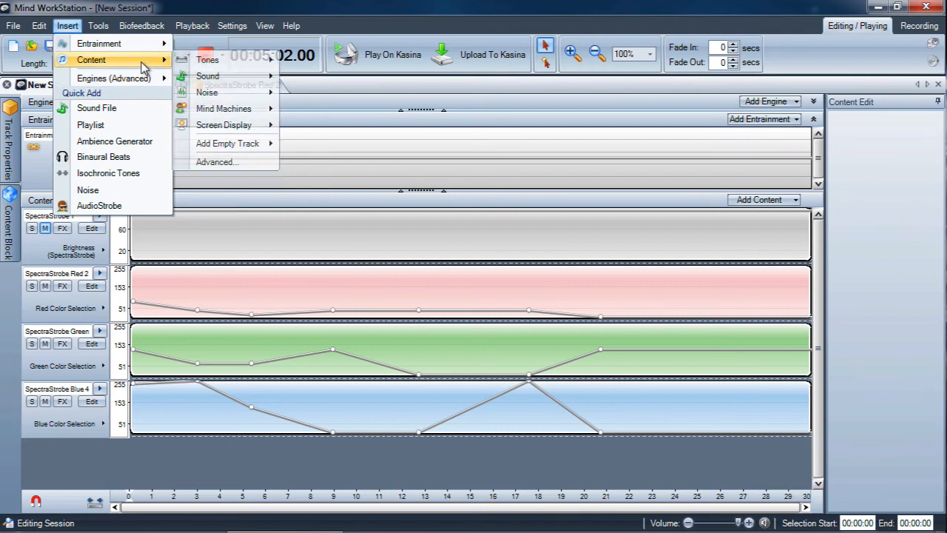
{"action": "mouse_move", "coordinate": [256, 111]}
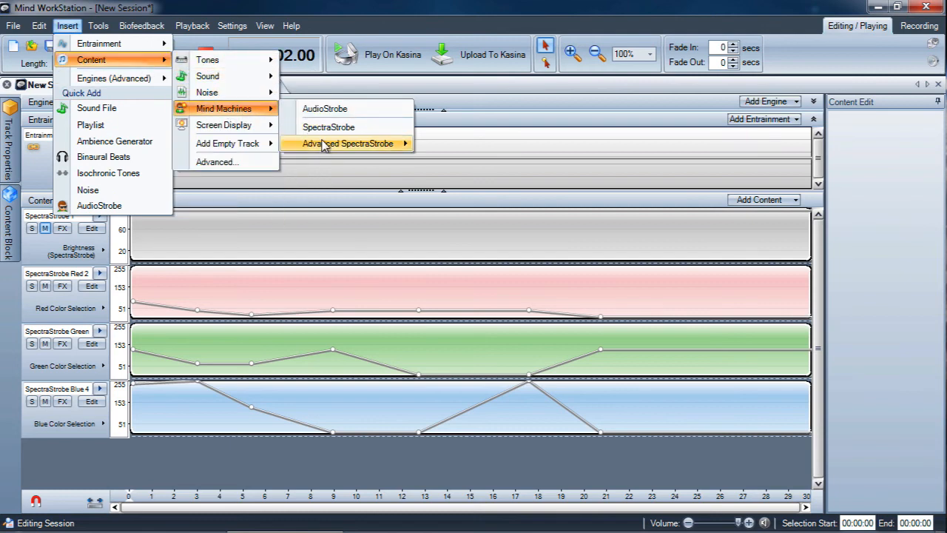
{"action": "left_click", "coordinate": [558, 98]}
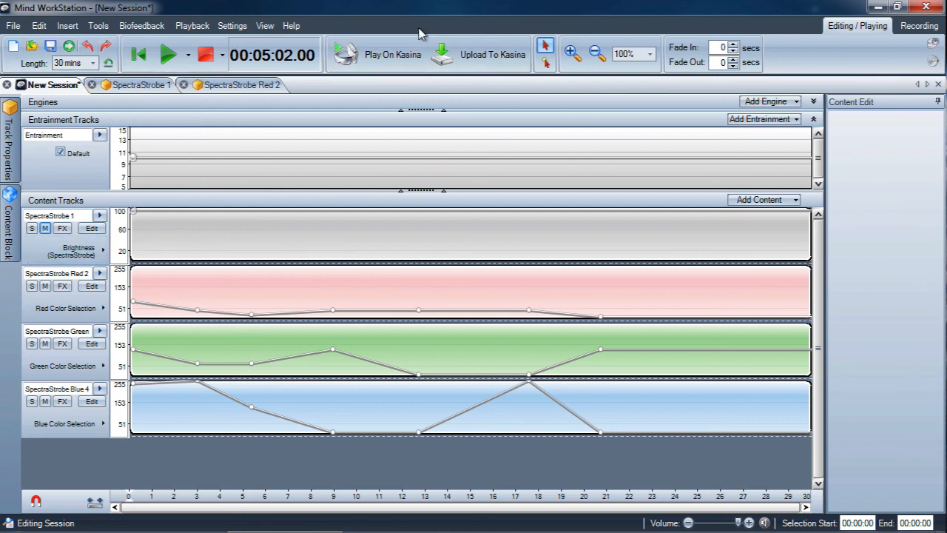
Step: Insert a Screen Flashing content track from the Screen Display types into the session
{"action": "left_click", "coordinate": [67, 25]}
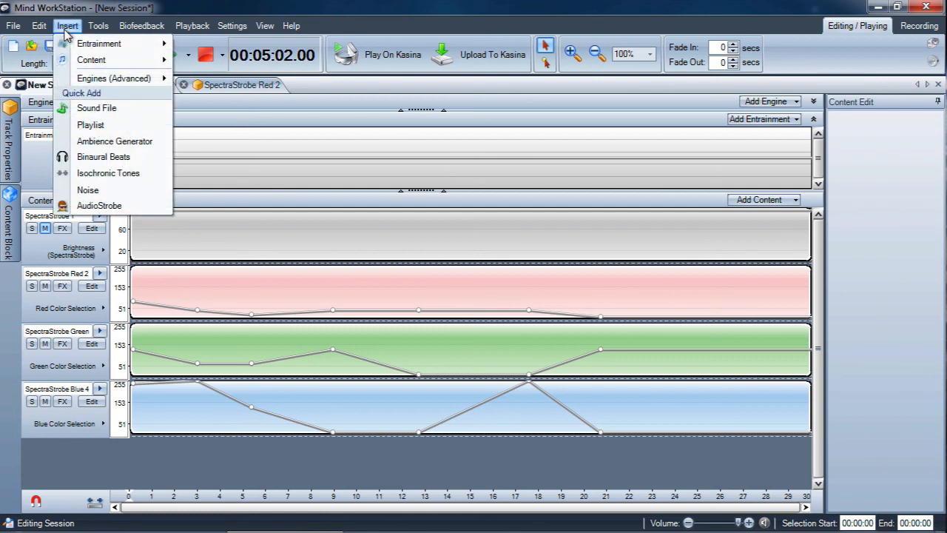
{"action": "mouse_move", "coordinate": [70, 44]}
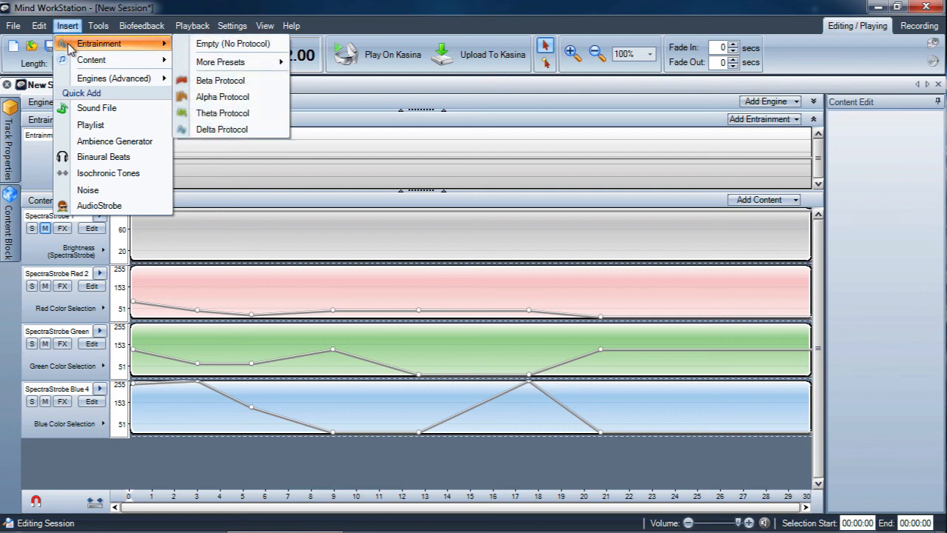
{"action": "mouse_move", "coordinate": [71, 60]}
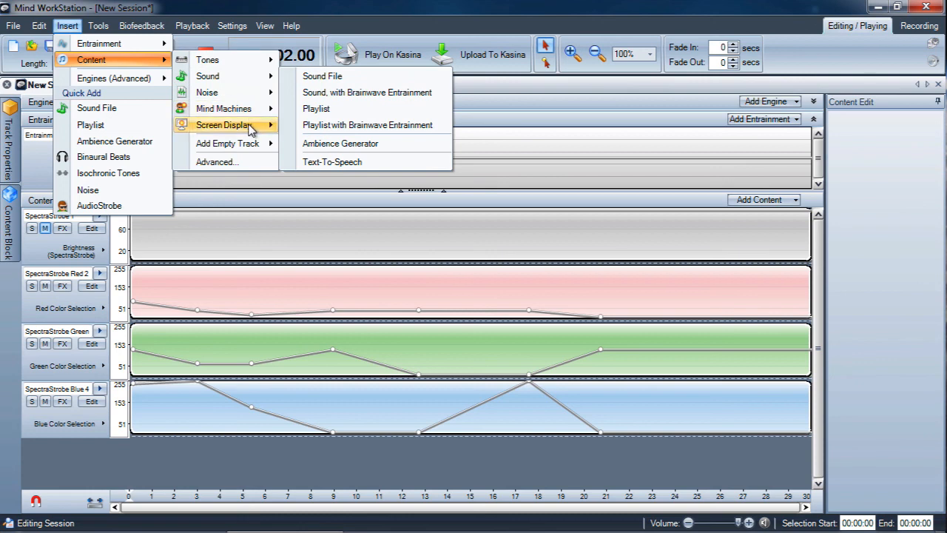
{"action": "mouse_move", "coordinate": [250, 128]}
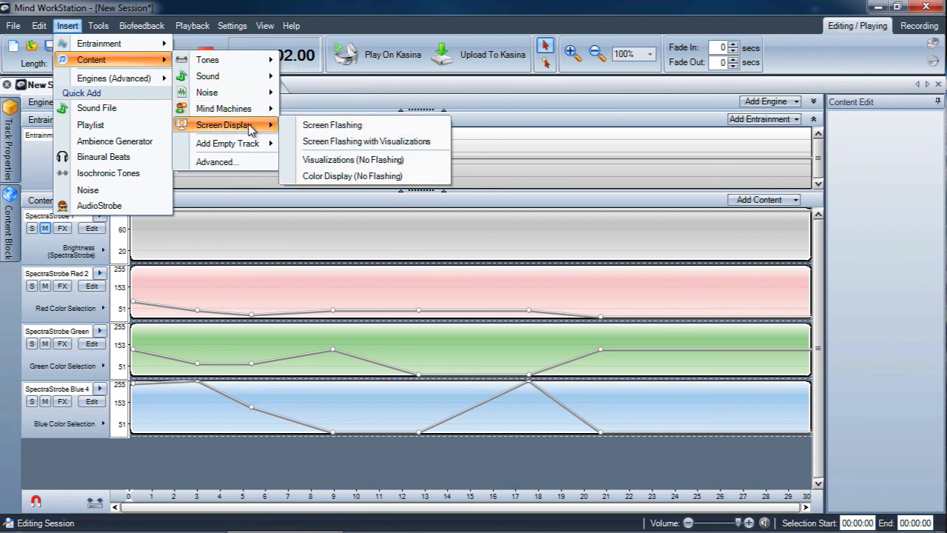
{"action": "left_click", "coordinate": [323, 130]}
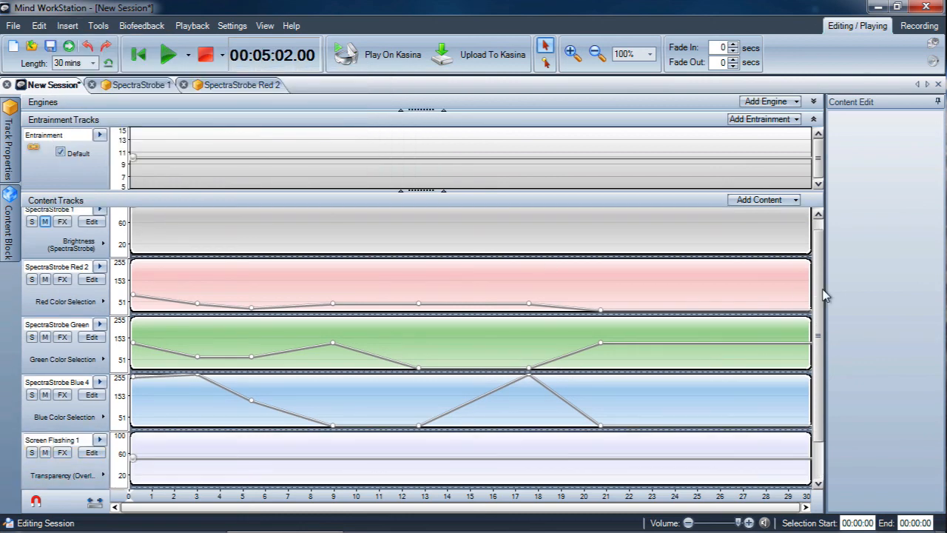
{"action": "left_click_drag", "start_coordinate": [820, 295], "coordinate": [818, 351]}
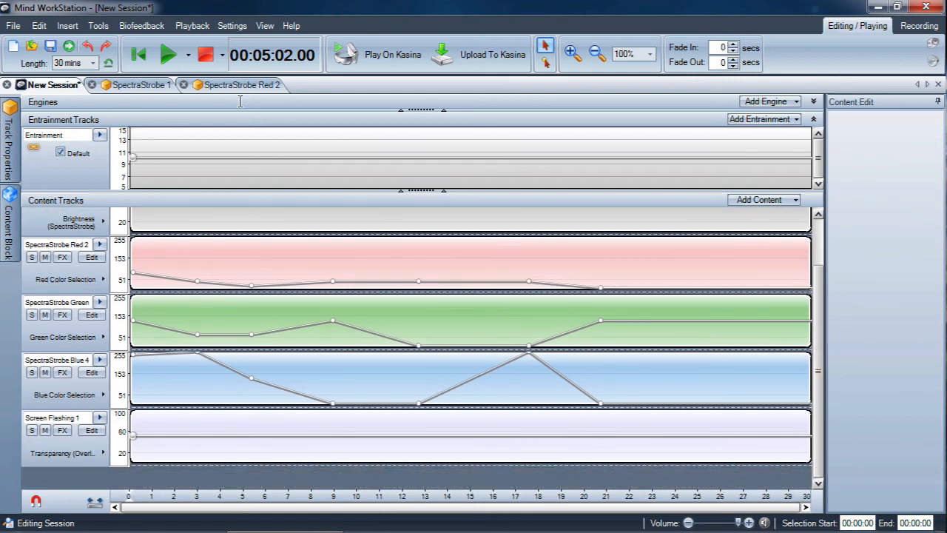
{"action": "left_click", "coordinate": [67, 25]}
{"action": "mouse_move", "coordinate": [74, 63]}
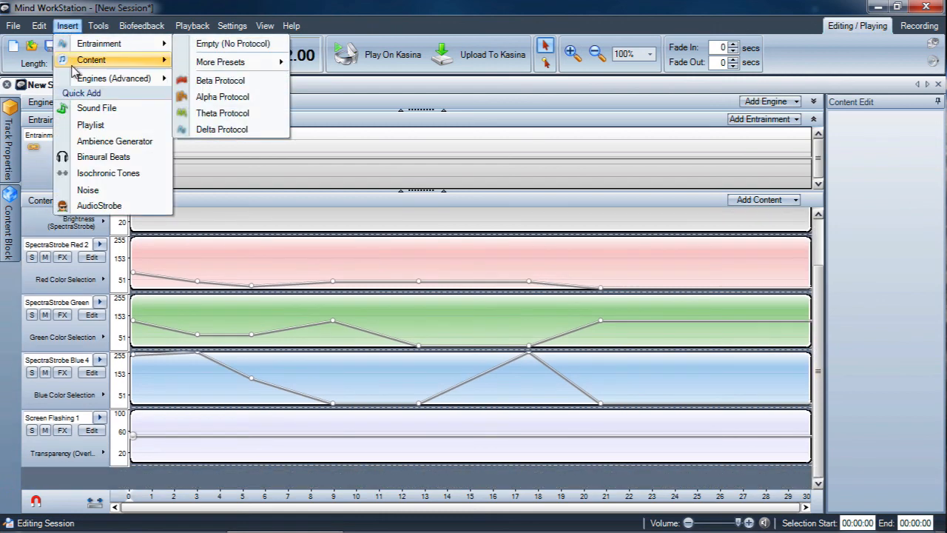
{"action": "mouse_move", "coordinate": [214, 125]}
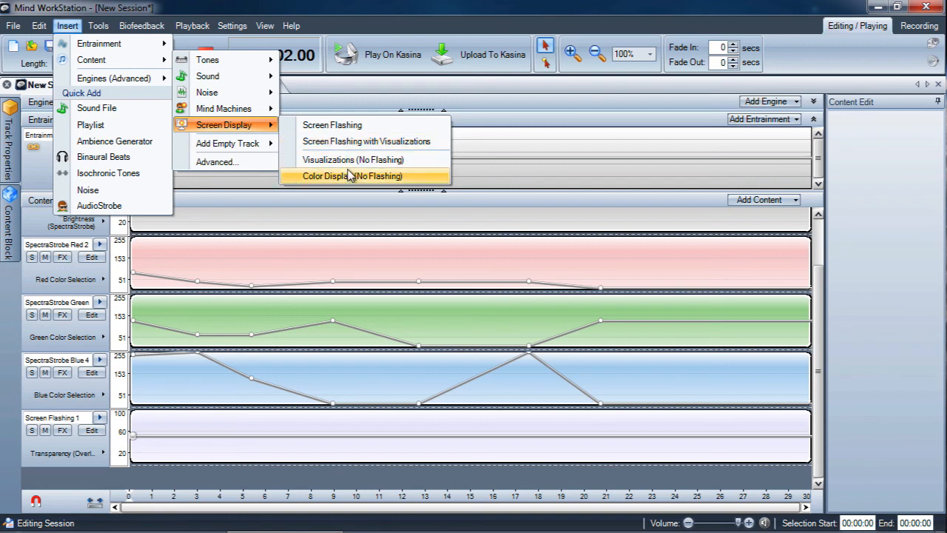
{"action": "left_click", "coordinate": [548, 125]}
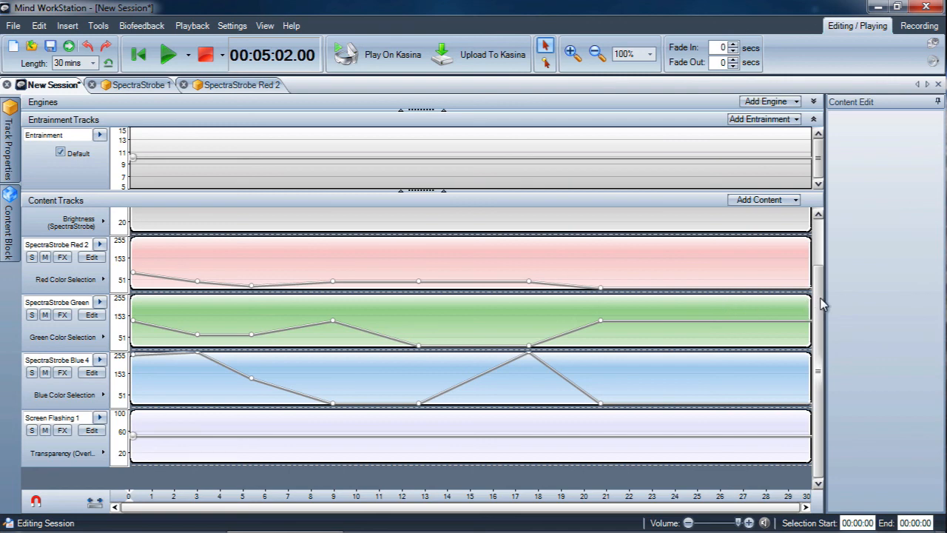
Step: Move the Screen Flashing 1 track above SpectraStrobe 1 in the content tracks
{"action": "left_click_drag", "start_coordinate": [821, 297], "coordinate": [821, 239]}
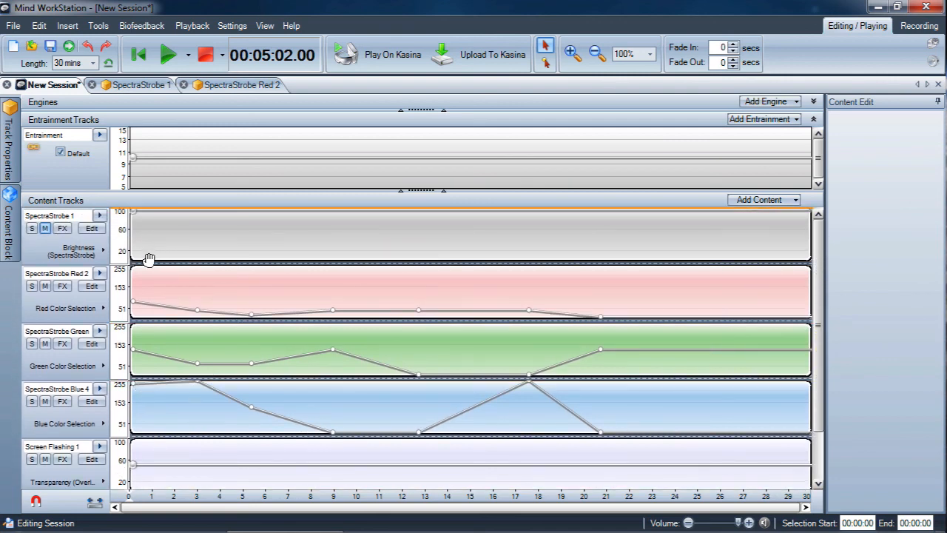
{"action": "left_click_drag", "start_coordinate": [148, 272], "coordinate": [147, 265]}
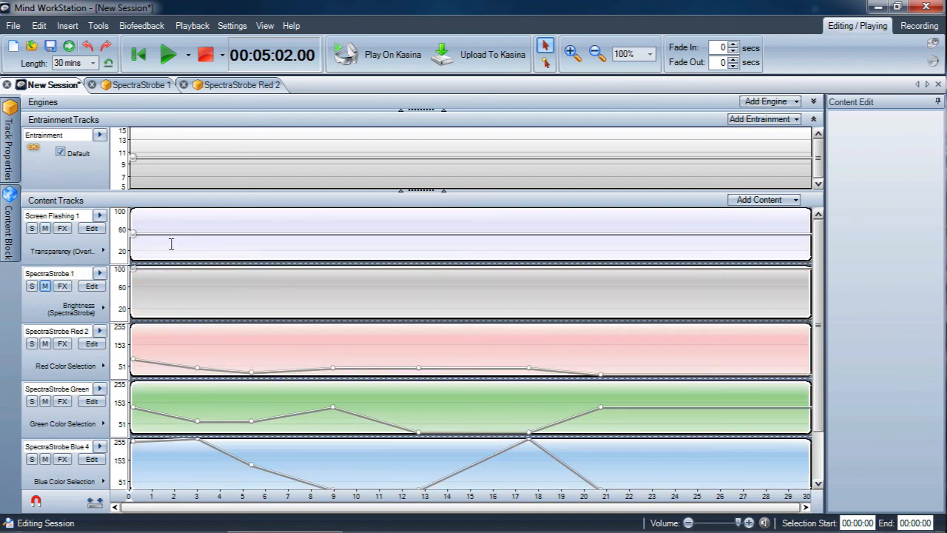
Step: Open the Screen Flashing 1 block for editing and place its Red color selection above Green
{"action": "left_click", "coordinate": [175, 235]}
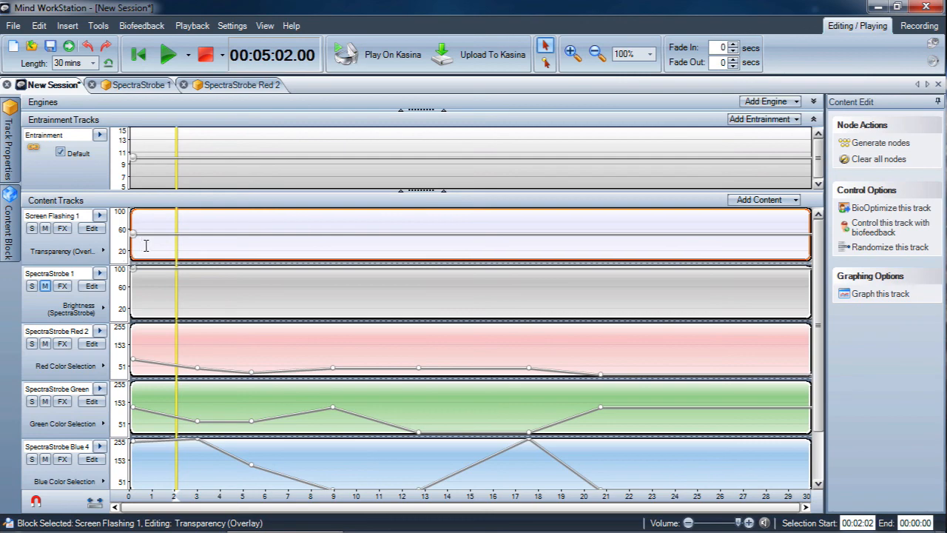
{"action": "double_click", "coordinate": [136, 225]}
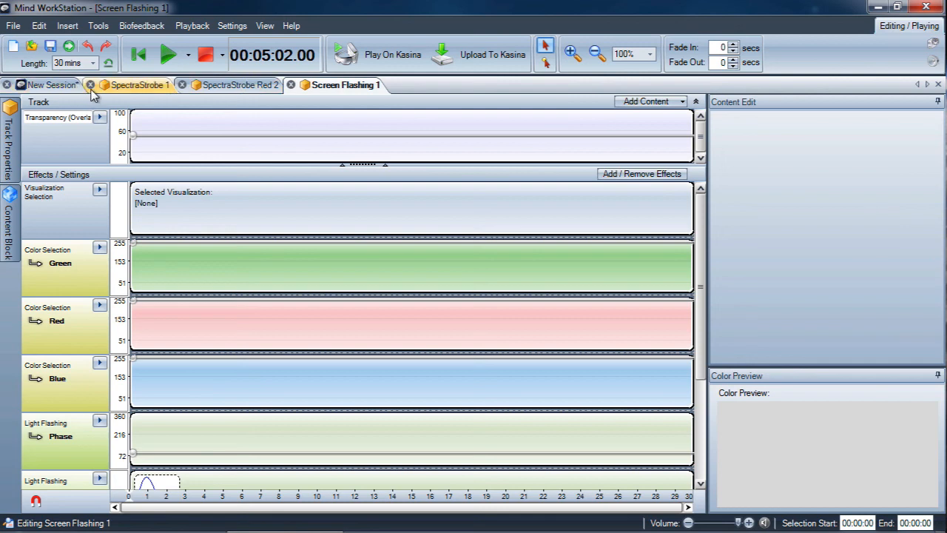
{"action": "left_click", "coordinate": [46, 85]}
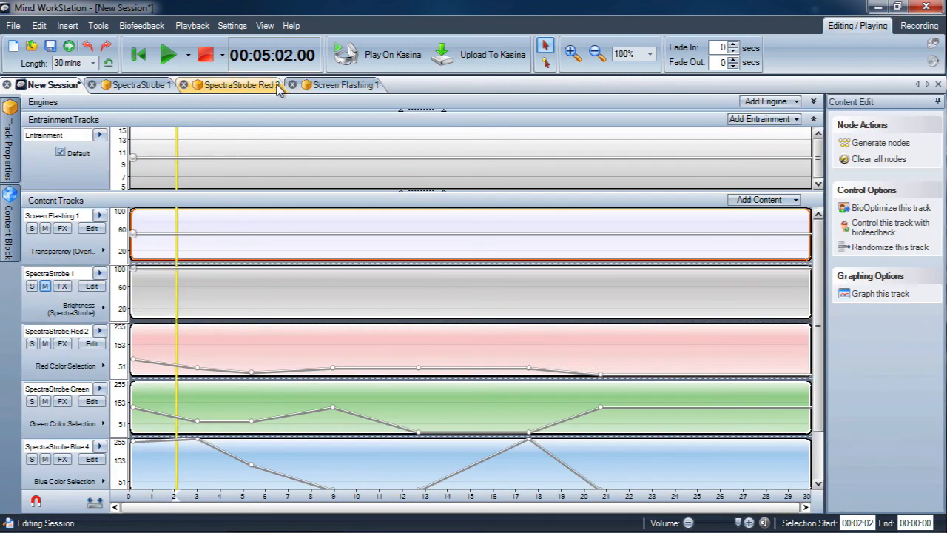
{"action": "left_click", "coordinate": [318, 88]}
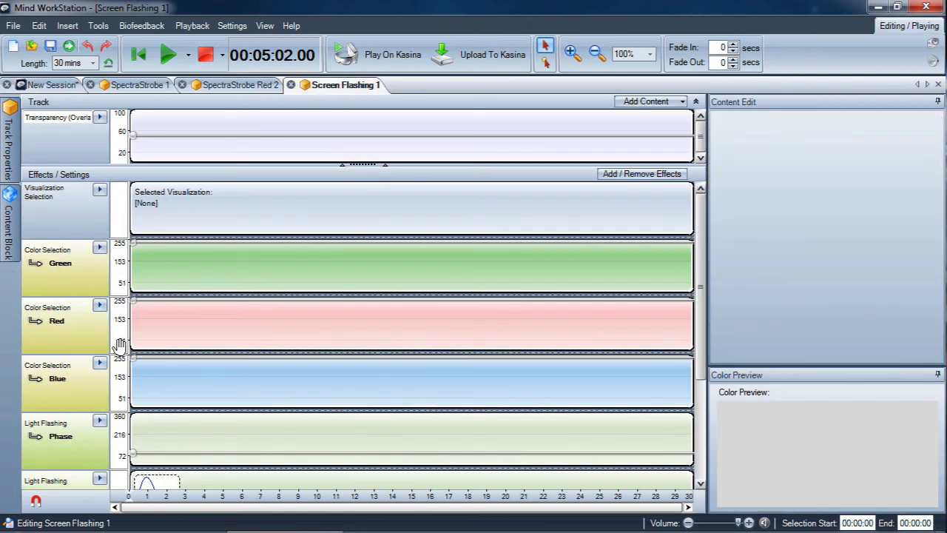
{"action": "left_click_drag", "start_coordinate": [124, 294], "coordinate": [126, 251]}
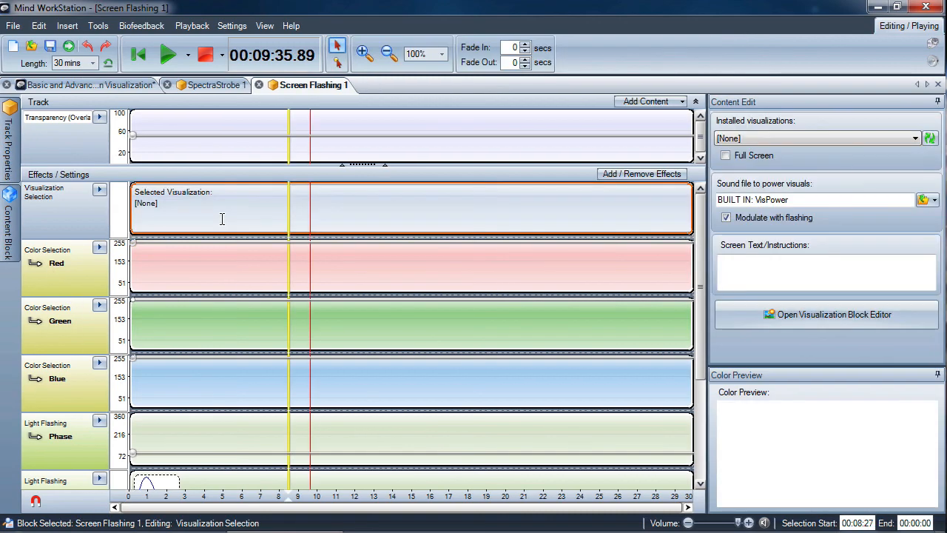
Step: Sync the Screen Flashing 1 Red color selection with the SpectraStrobe 1 Red Color Selection block
{"action": "left_click", "coordinate": [204, 275]}
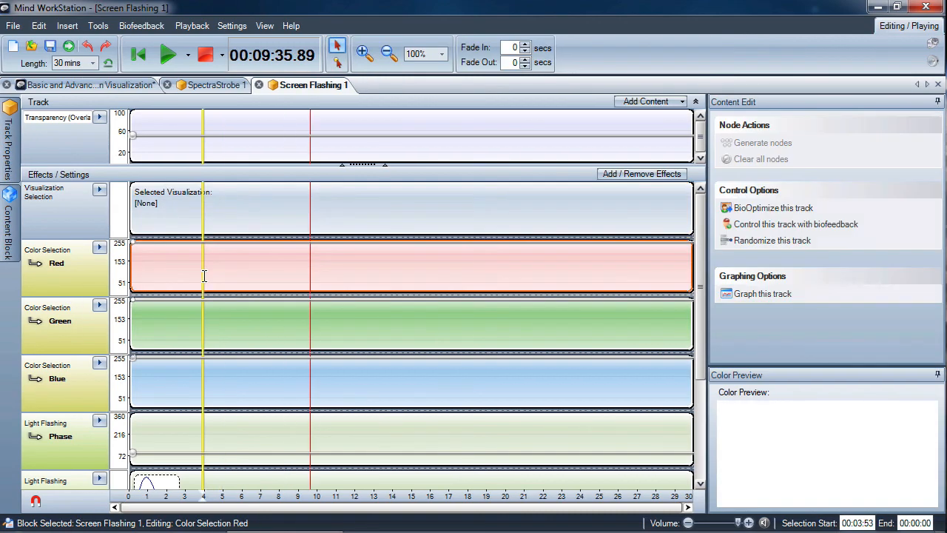
{"action": "right_click", "coordinate": [203, 278]}
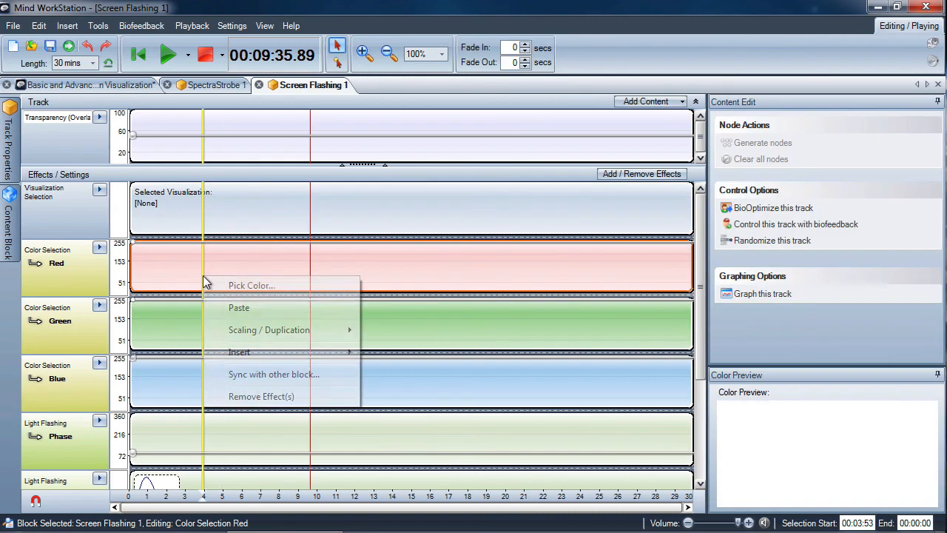
{"action": "left_click", "coordinate": [257, 378]}
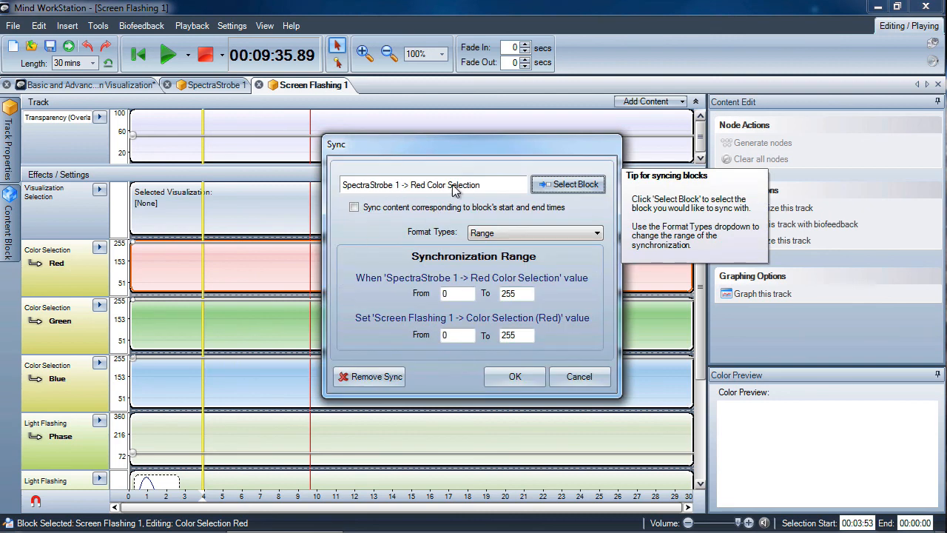
{"action": "left_click_drag", "start_coordinate": [495, 144], "coordinate": [465, 141]}
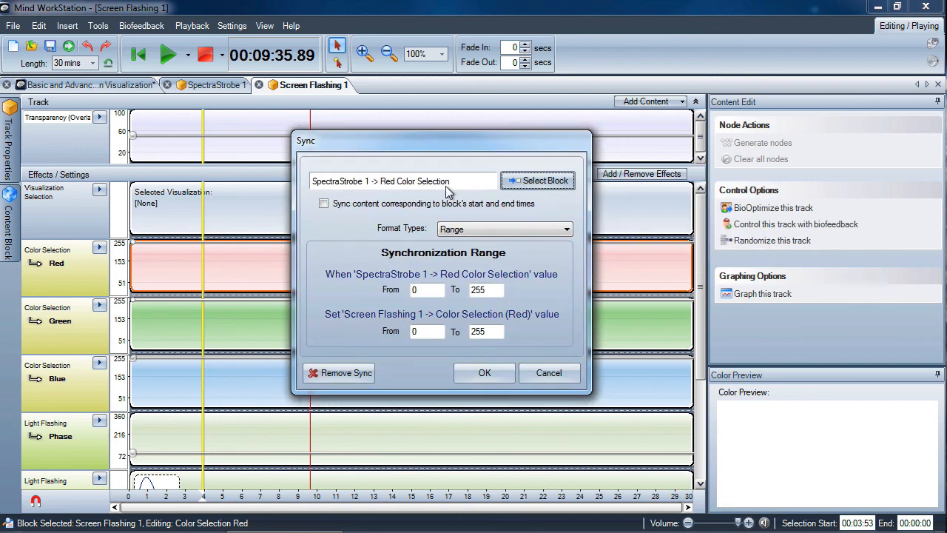
{"action": "left_click", "coordinate": [537, 182]}
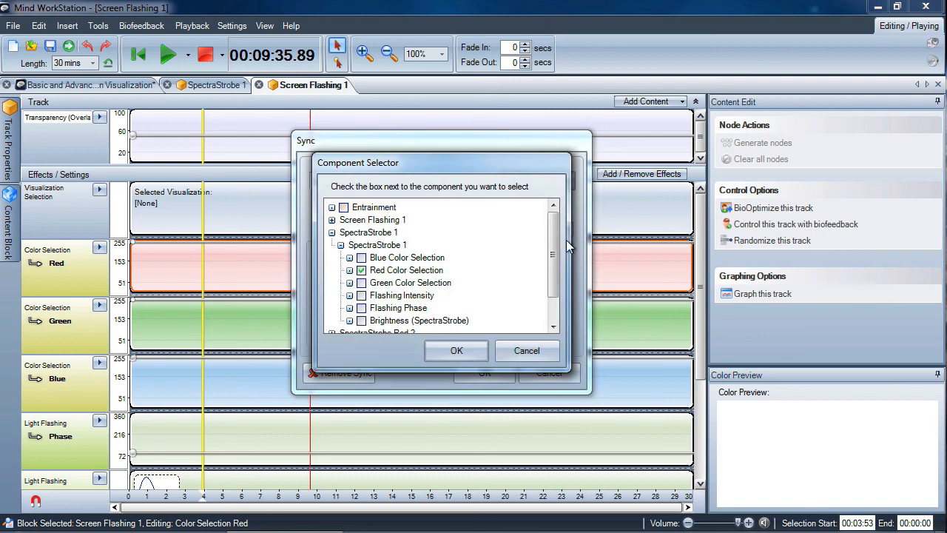
{"action": "mouse_move", "coordinate": [556, 241]}
{"action": "left_mouse_down"}
{"action": "mouse_move", "coordinate": [555, 264]}
{"action": "mouse_move", "coordinate": [556, 253]}
{"action": "left_mouse_up"}
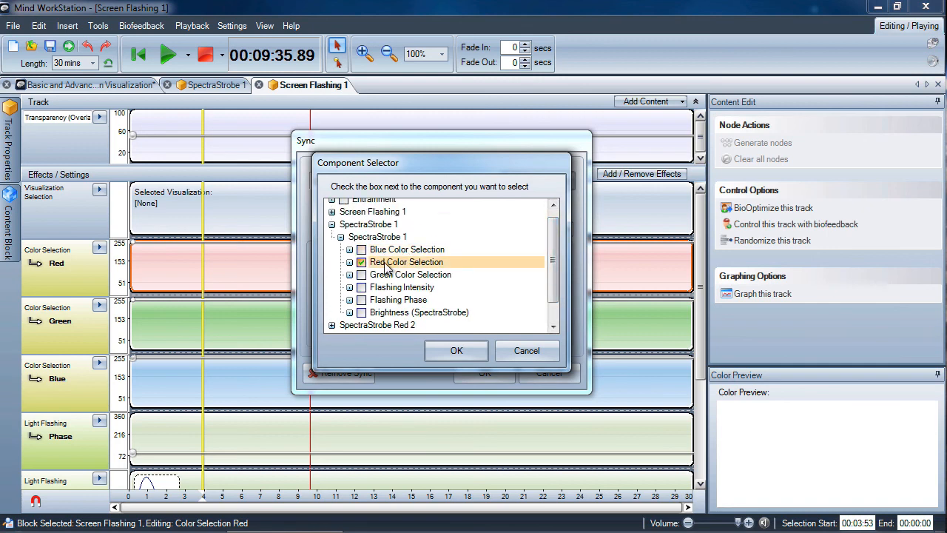
{"action": "left_click", "coordinate": [465, 353]}
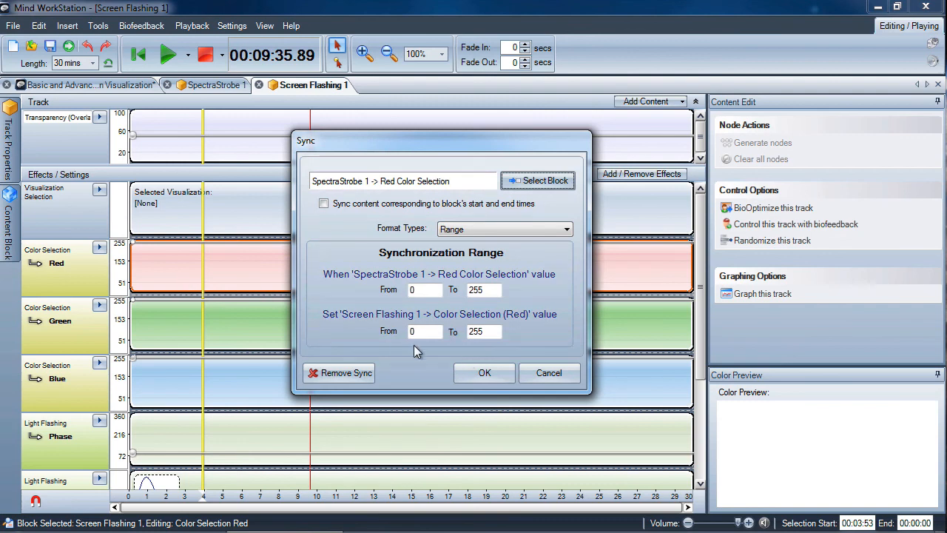
{"action": "left_click", "coordinate": [484, 373]}
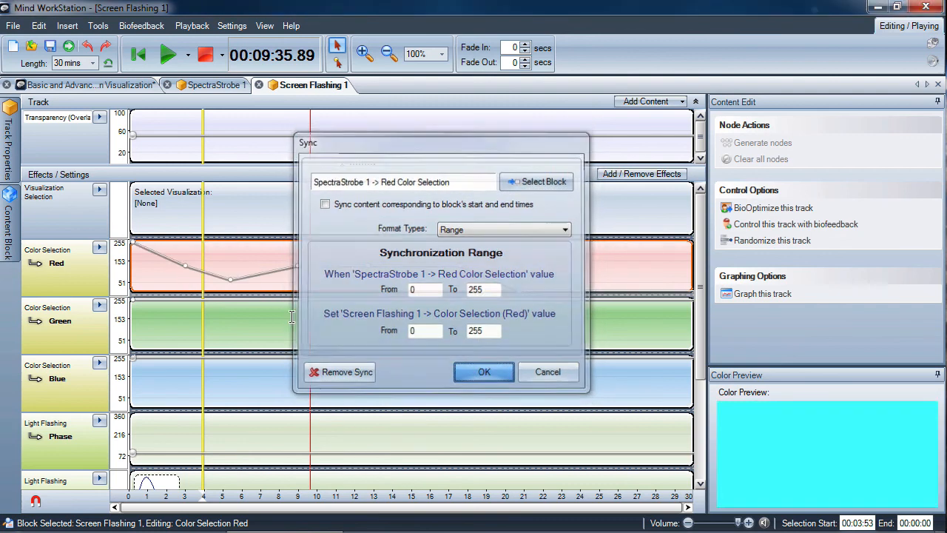
Step: Sync the Screen Flashing 1 Green color selection with the SpectraStrobe 1 Green Color Selection block
{"action": "right_click", "coordinate": [286, 320]}
{"action": "left_click", "coordinate": [333, 416]}
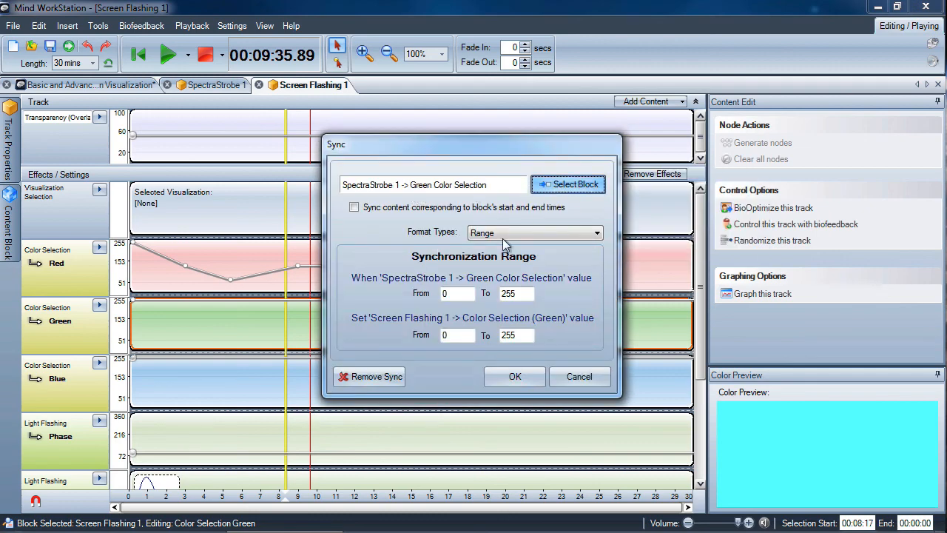
{"action": "left_click", "coordinate": [515, 376]}
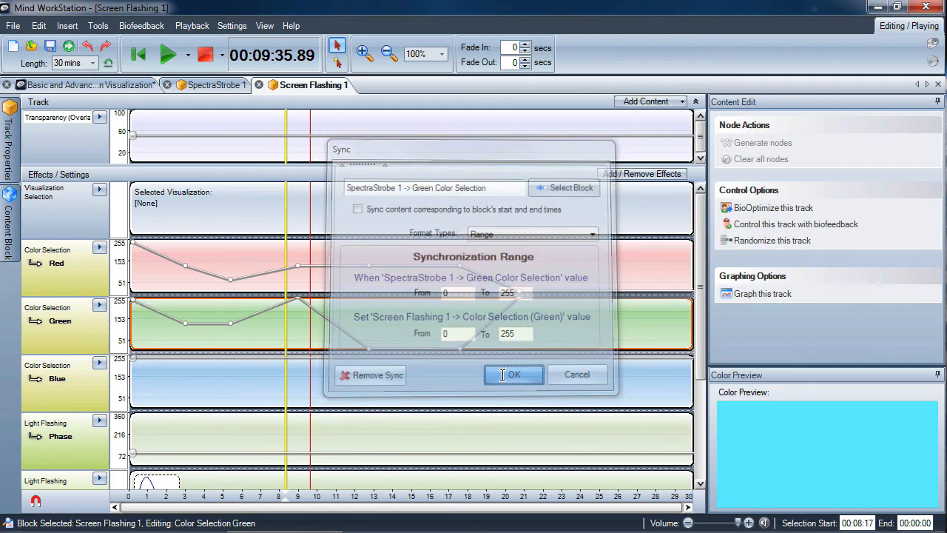
Step: Sync the Screen Flashing 1 Blue color selection with the SpectraStrobe 1 Blue Color Selection block
{"action": "right_click", "coordinate": [375, 392]}
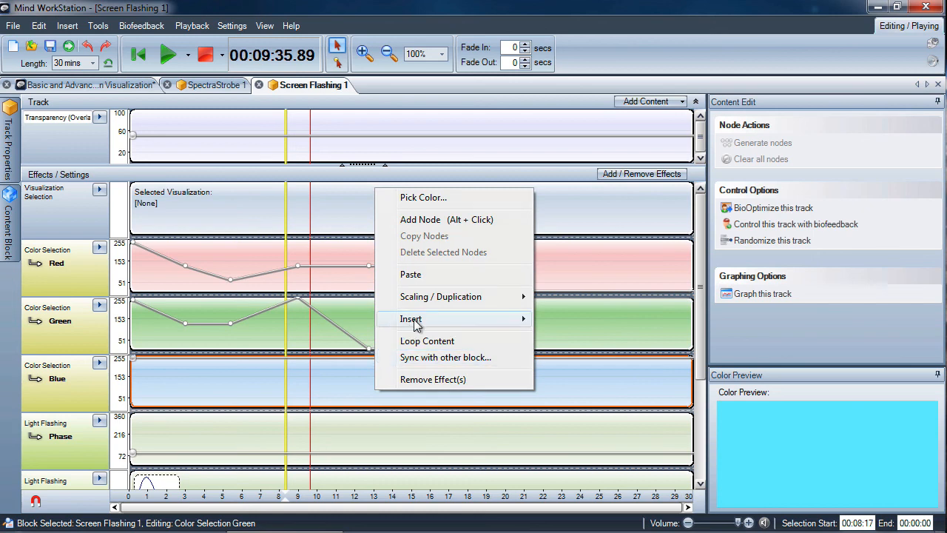
{"action": "left_click", "coordinate": [440, 358]}
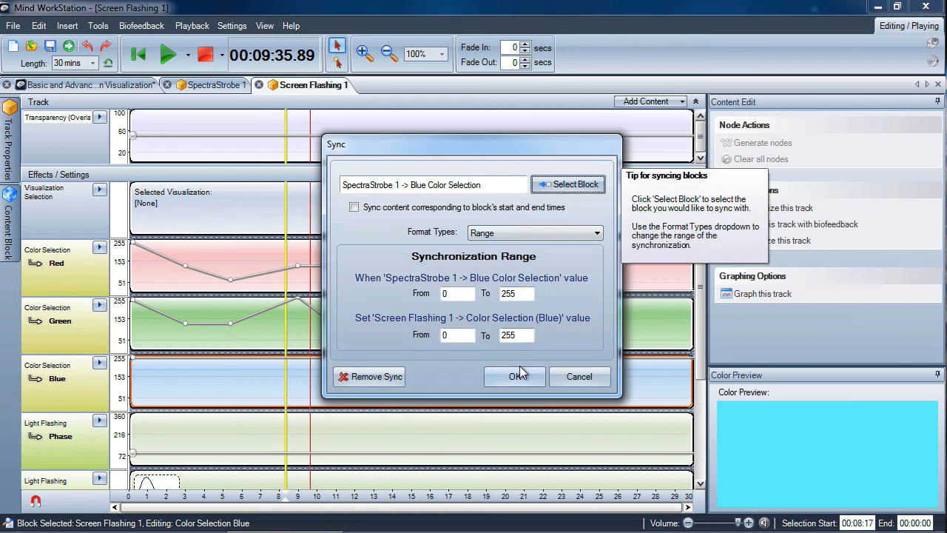
{"action": "left_click", "coordinate": [567, 185]}
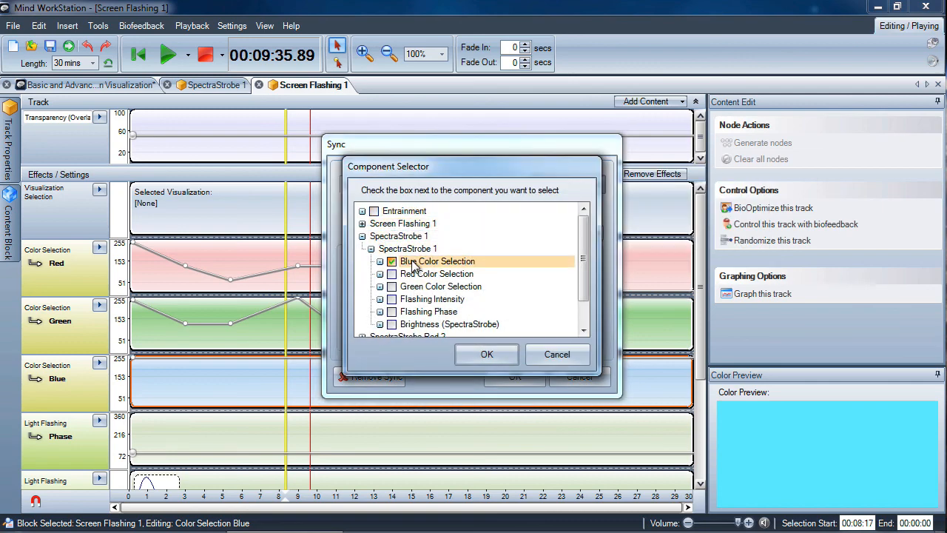
{"action": "left_click", "coordinate": [487, 356]}
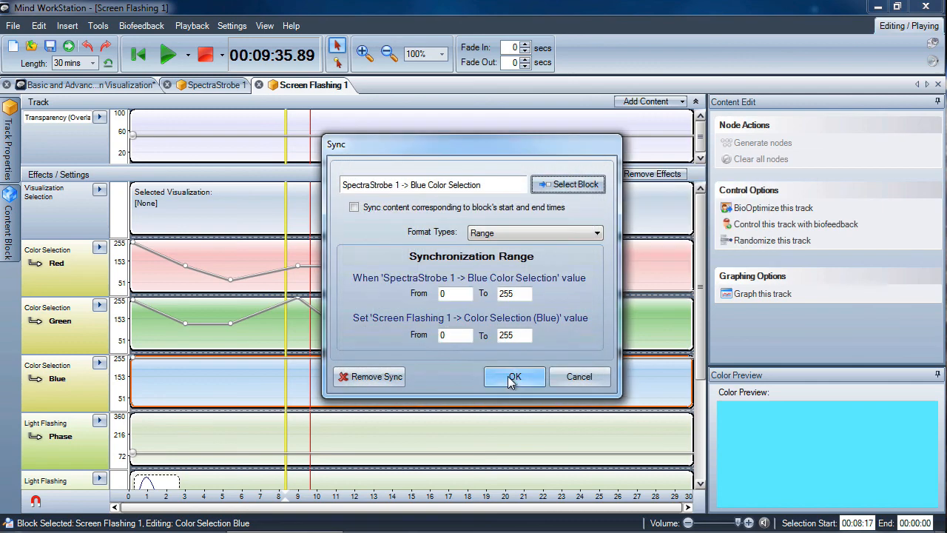
{"action": "left_click", "coordinate": [515, 376]}
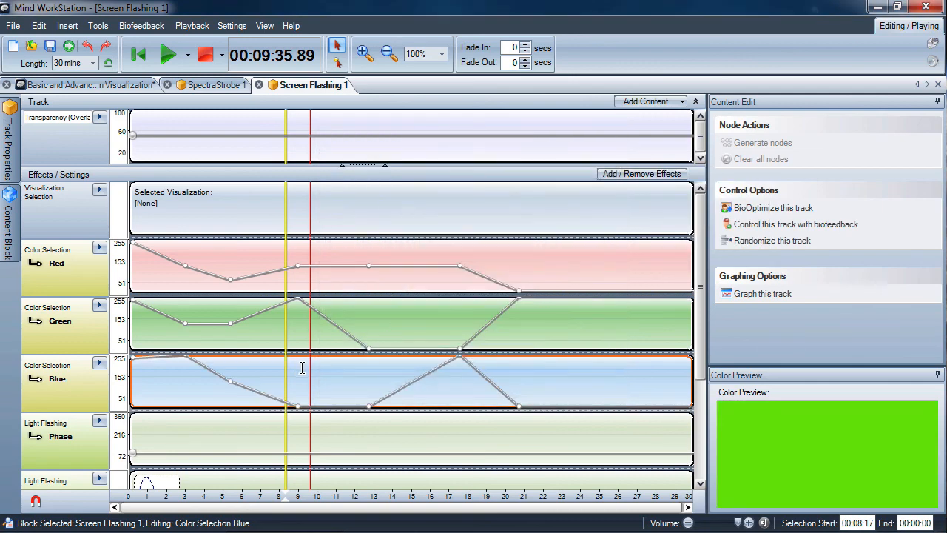
Step: Return to the main session, restore the maximized window to a smaller size and play the session beside it
{"action": "left_click", "coordinate": [115, 85]}
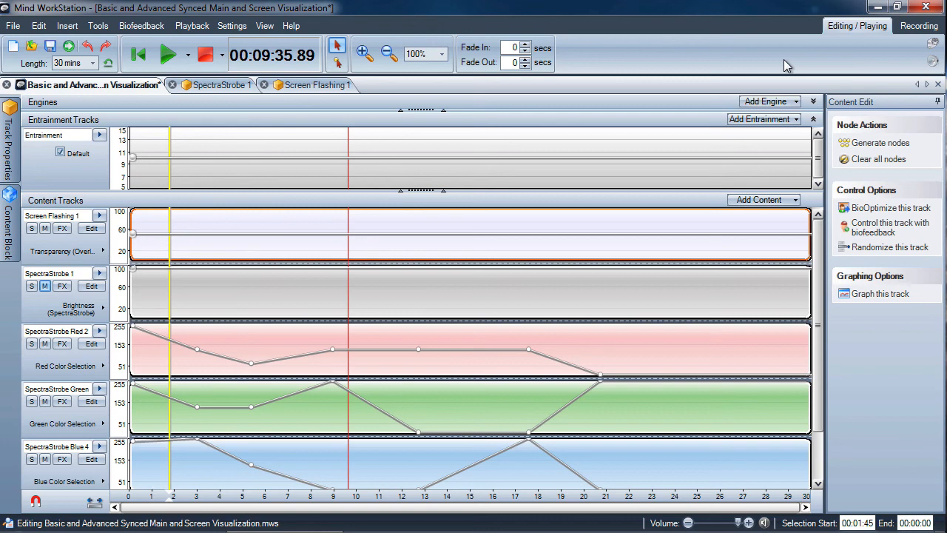
{"action": "left_click", "coordinate": [898, 9]}
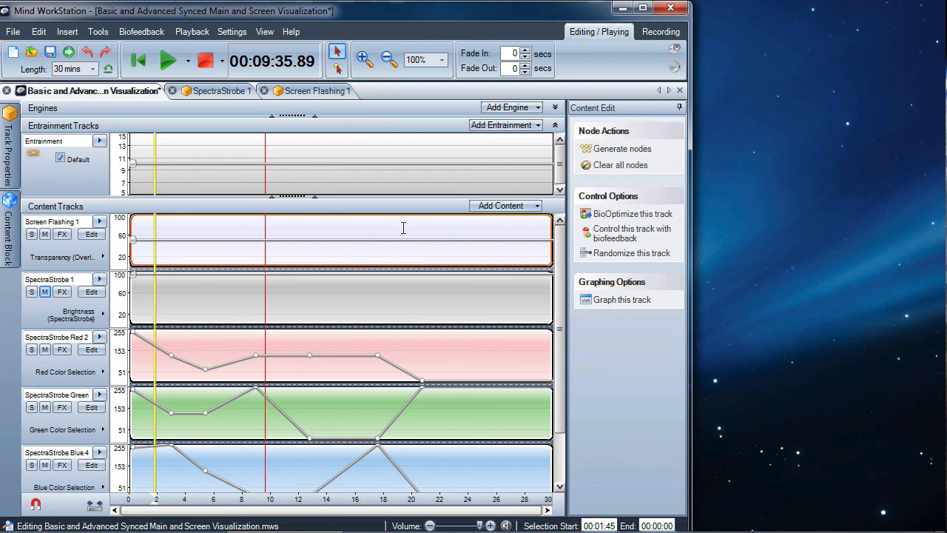
{"action": "left_click", "coordinate": [169, 68]}
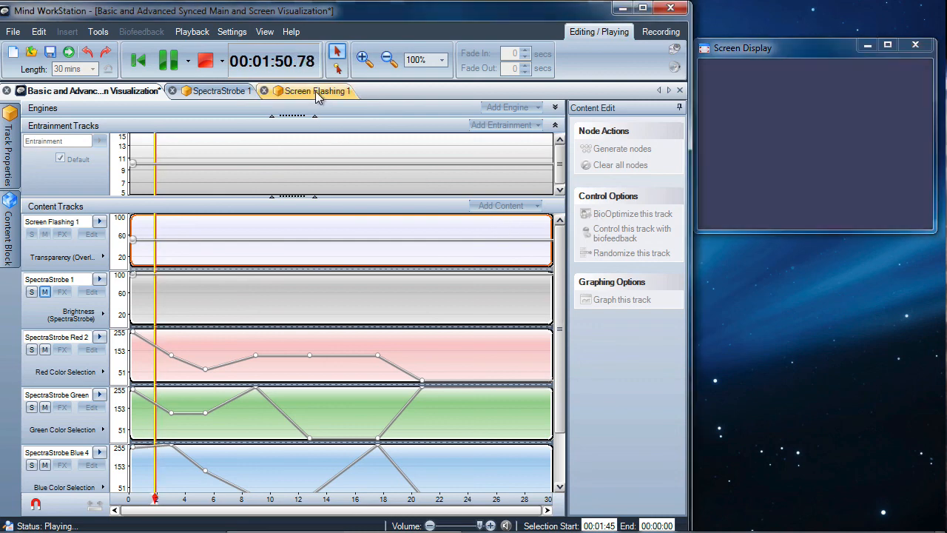
Step: In the Screen Flashing 1 block, lower the starting node of the Light Flashing Intensity to 15
{"action": "left_click", "coordinate": [316, 94]}
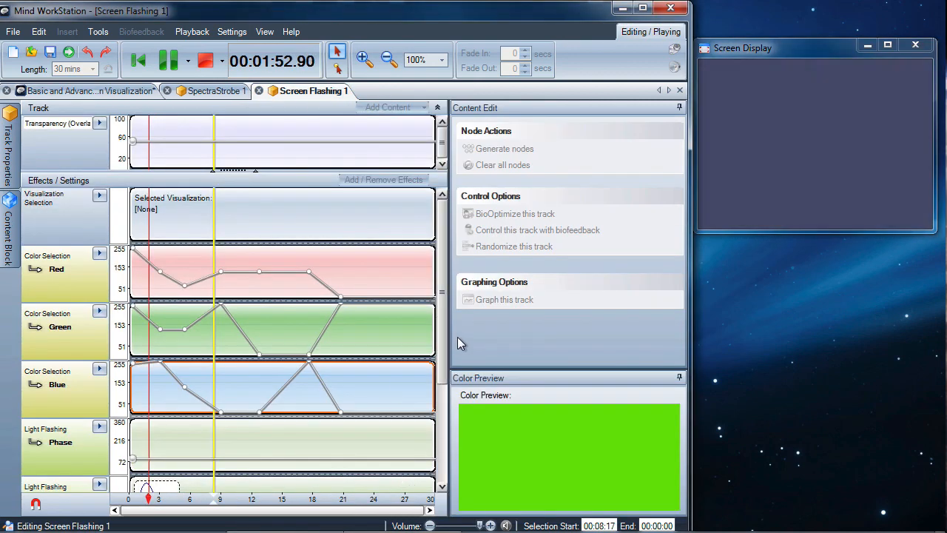
{"action": "scroll", "coordinate": [296, 429], "scroll_direction": "down", "scroll_amount": 2}
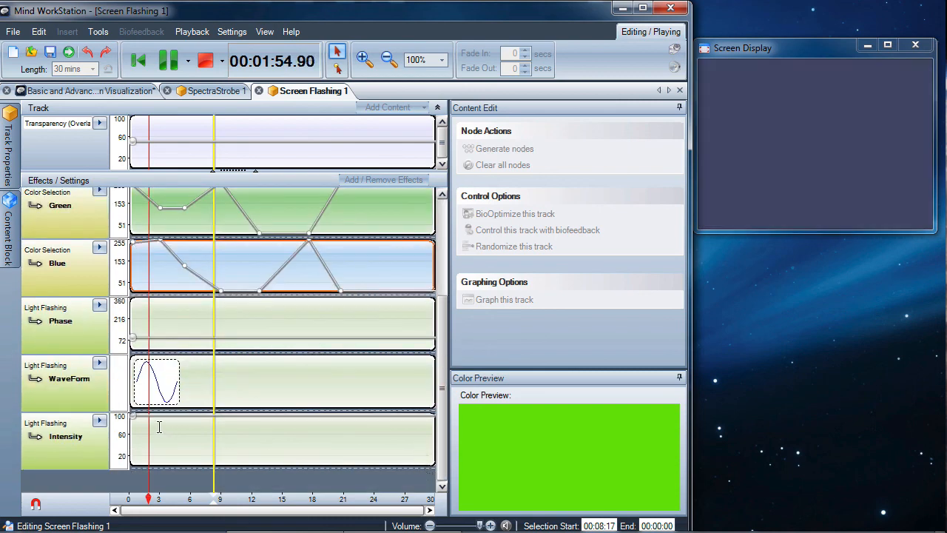
{"action": "left_click_drag", "start_coordinate": [132, 417], "coordinate": [129, 458]}
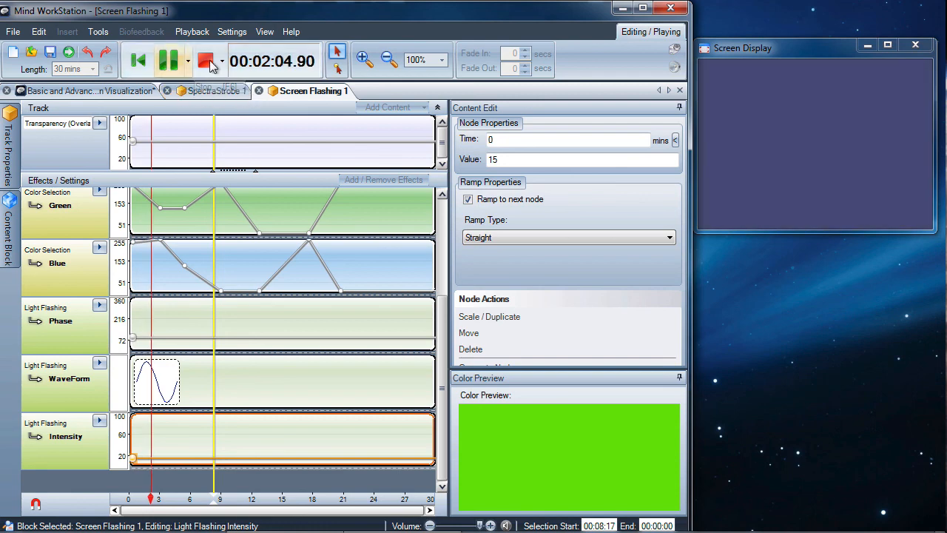
Step: Preview the flashing colors at about 11, 20 and 5 minutes, and stop playback from the main session
{"action": "left_click", "coordinate": [167, 62]}
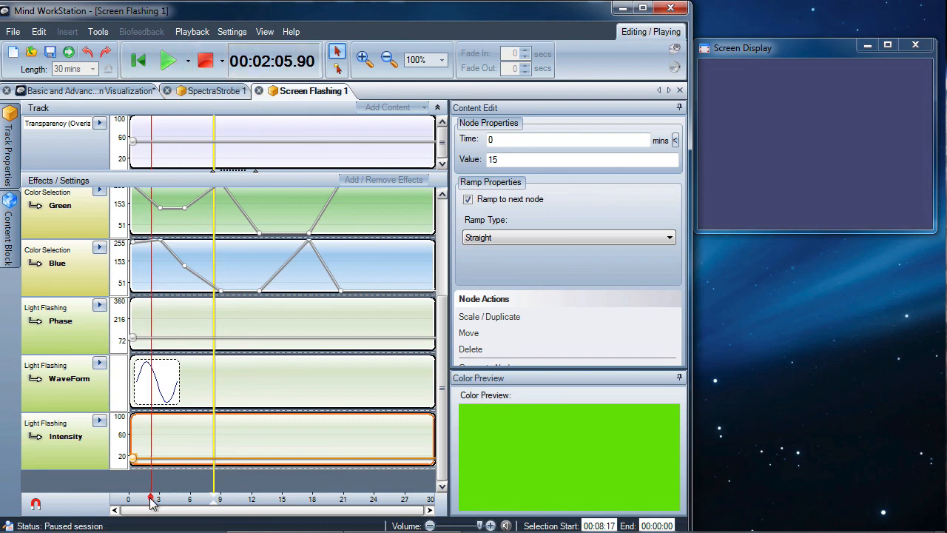
{"action": "left_click_drag", "start_coordinate": [151, 501], "coordinate": [245, 499]}
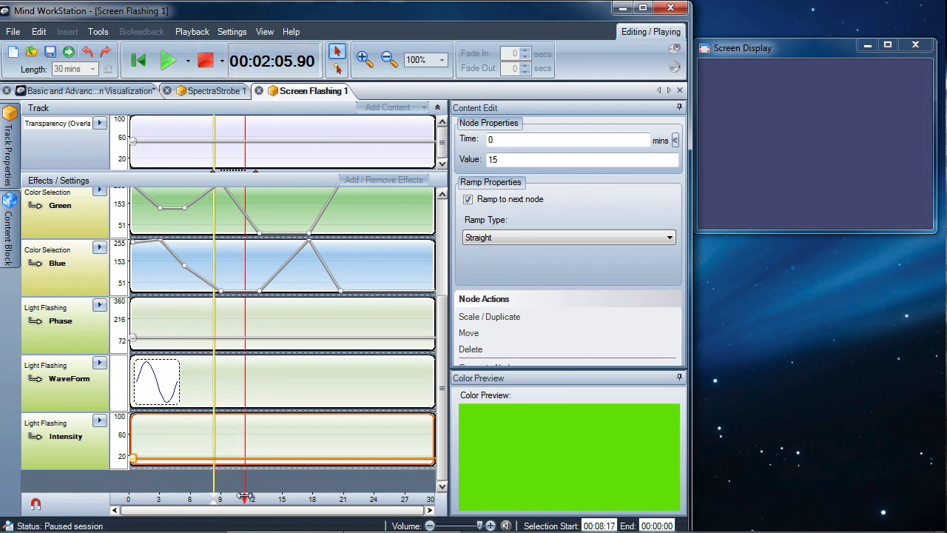
{"action": "left_click", "coordinate": [167, 63]}
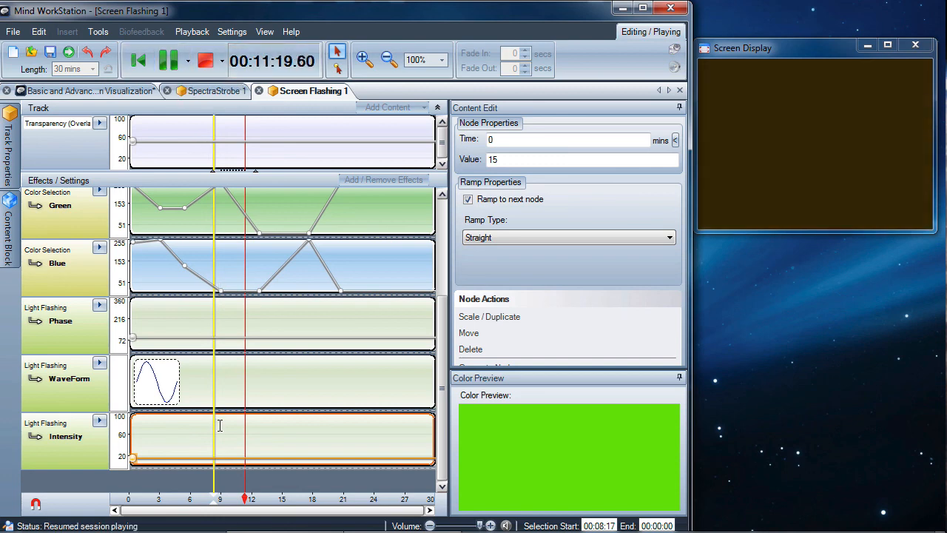
{"action": "left_click_drag", "start_coordinate": [246, 499], "coordinate": [337, 500]}
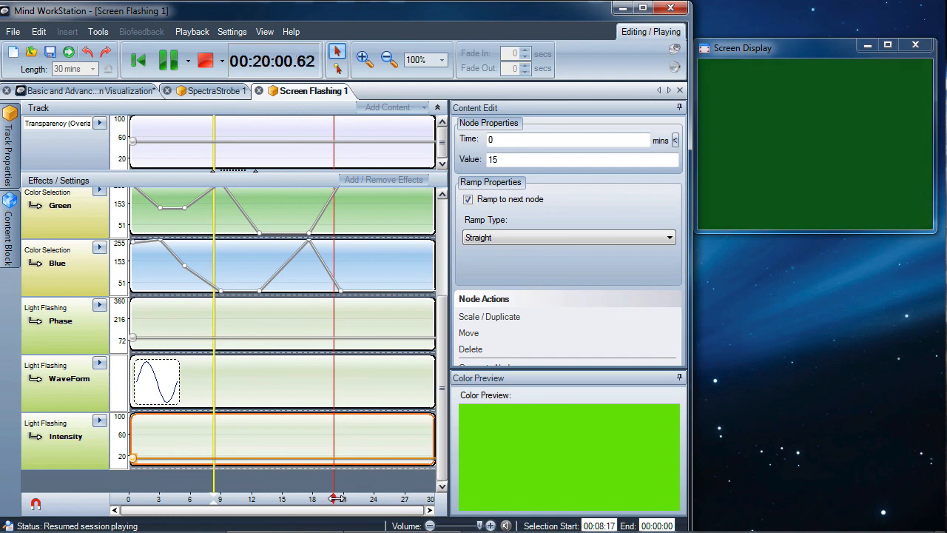
{"action": "left_click_drag", "start_coordinate": [337, 498], "coordinate": [185, 496]}
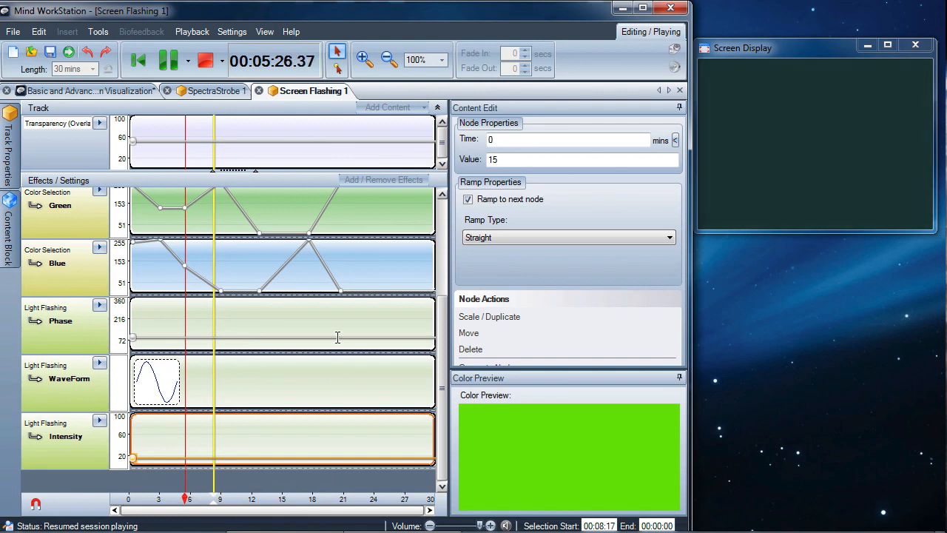
{"action": "left_click", "coordinate": [89, 91]}
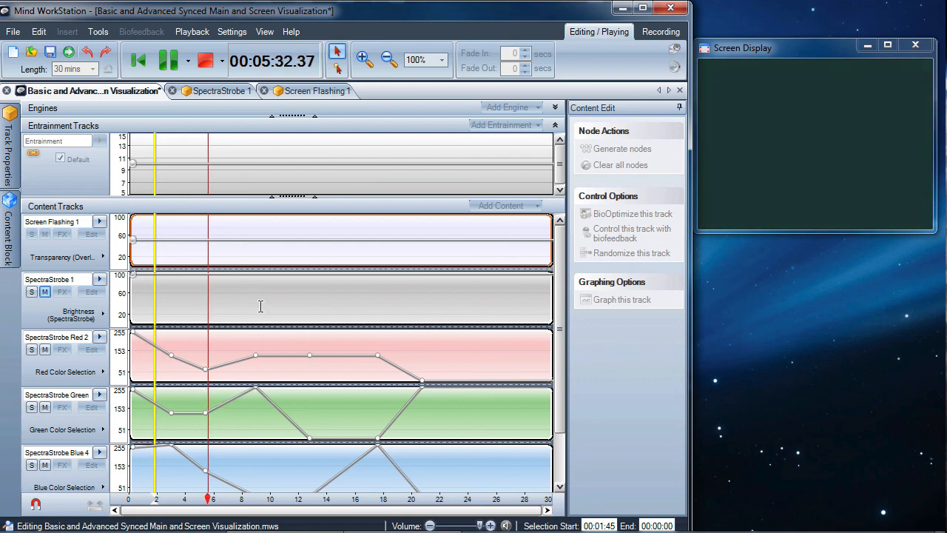
{"action": "left_click", "coordinate": [208, 65]}
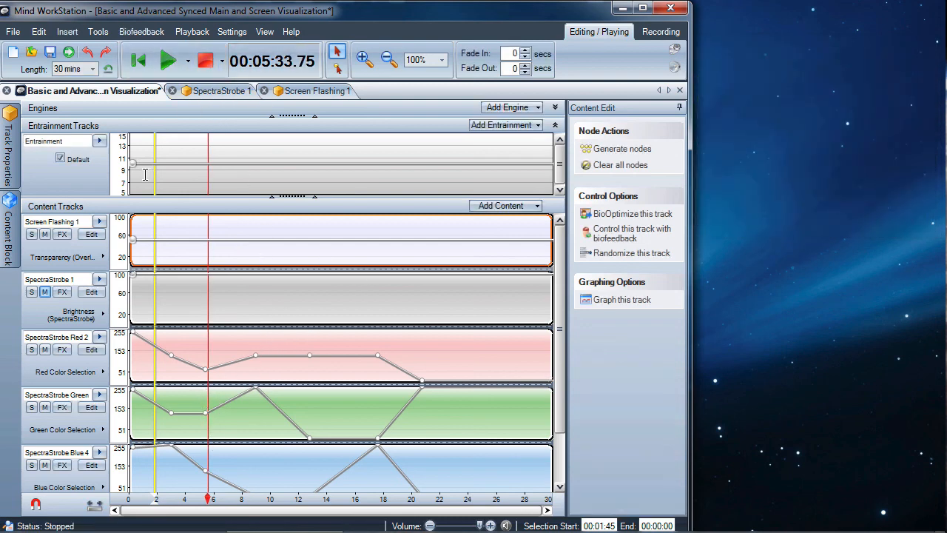
Step: Compare session playback with the Screen Flashing 1 track muted and unmuted
{"action": "left_click", "coordinate": [44, 234]}
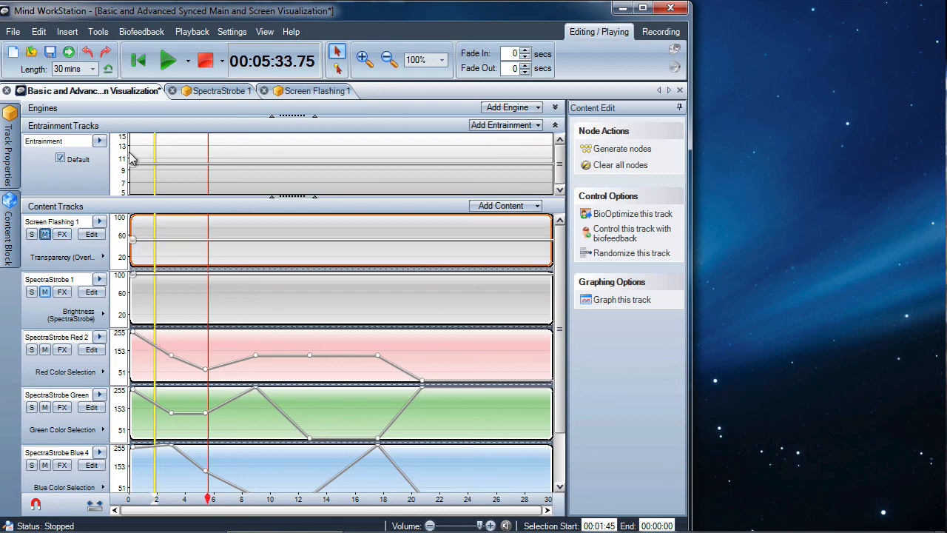
{"action": "left_click", "coordinate": [168, 60]}
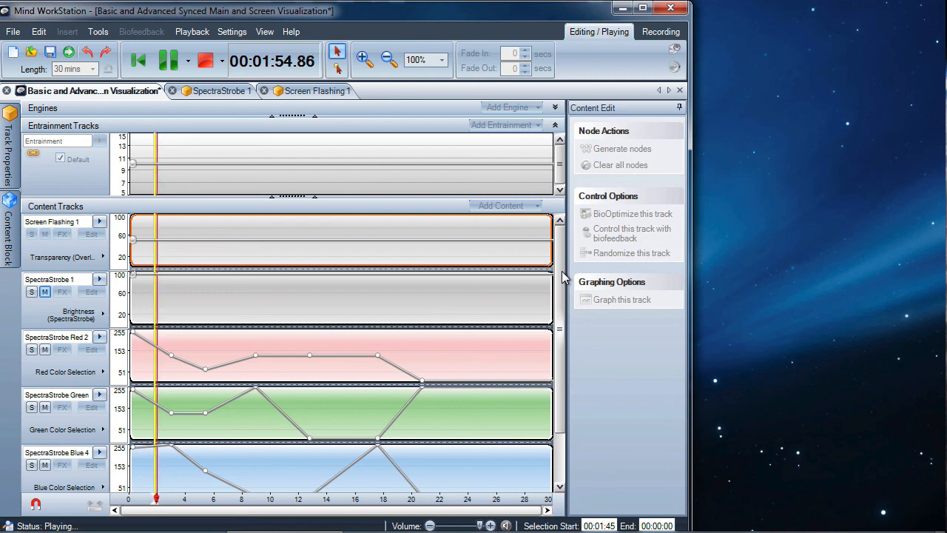
{"action": "left_click_drag", "start_coordinate": [562, 271], "coordinate": [564, 237]}
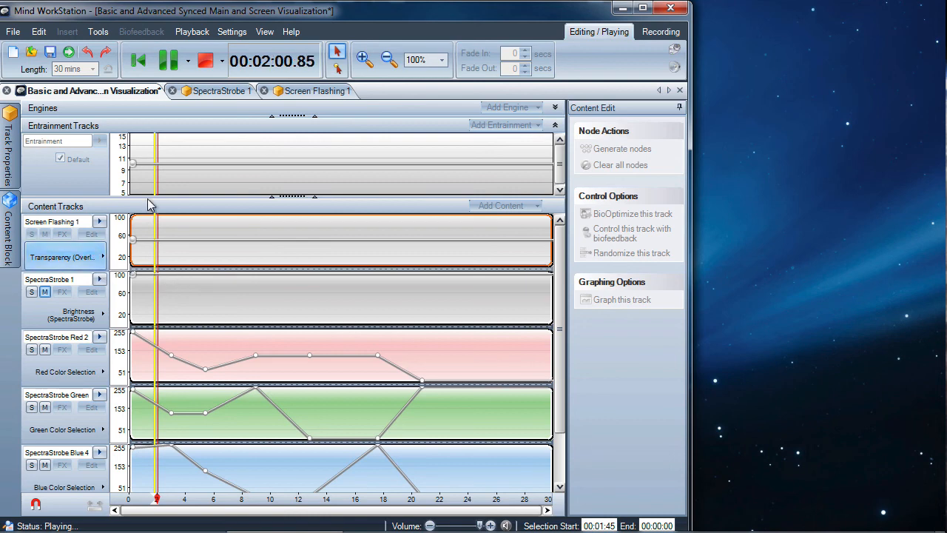
{"action": "left_click", "coordinate": [207, 65]}
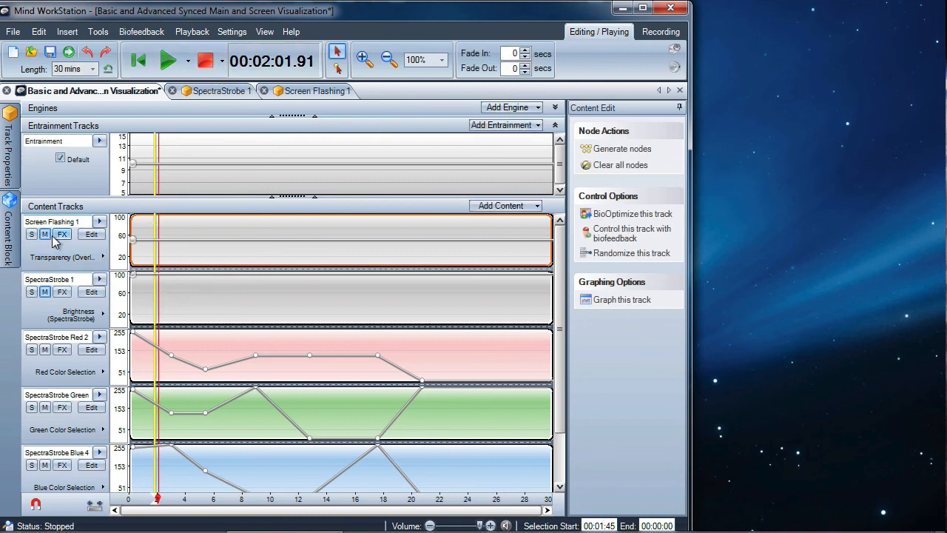
{"action": "left_click", "coordinate": [168, 65]}
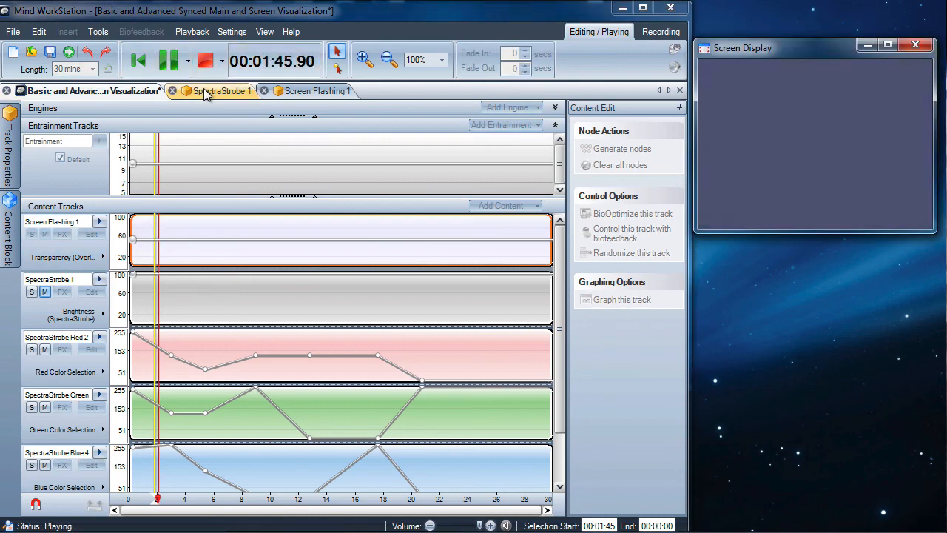